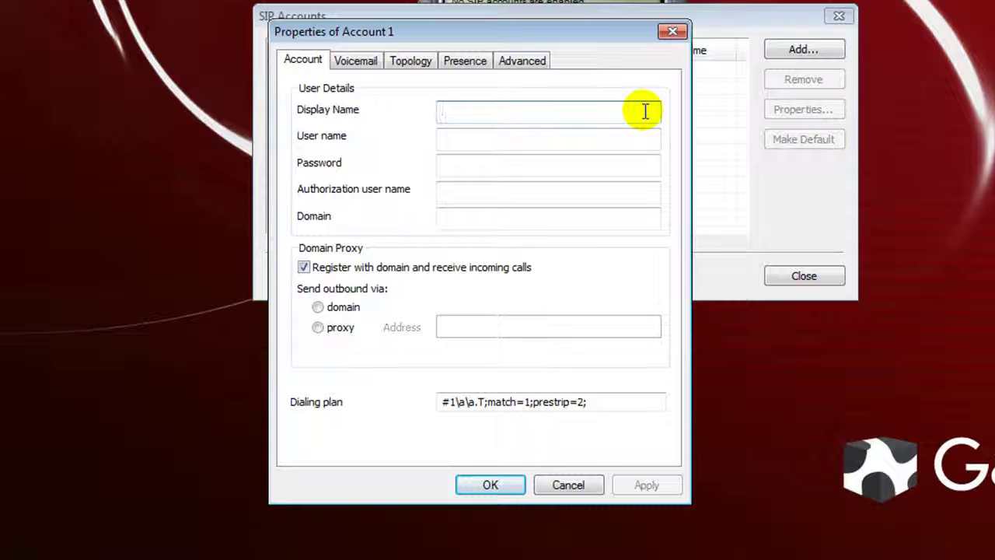
Enter the account's display name, user name, password and authorization name, with domain 66.212.134.192.
text(ecli)
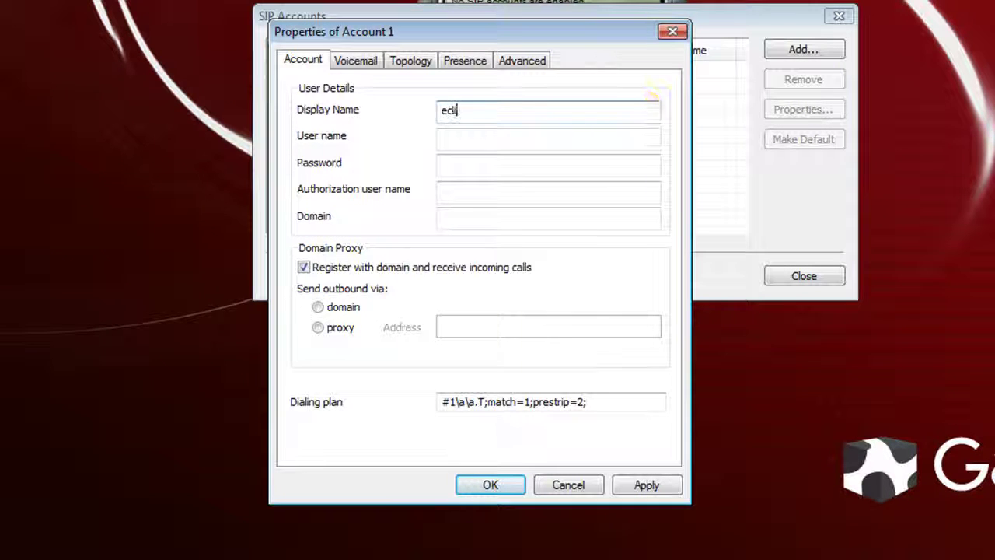
text(pse7015)
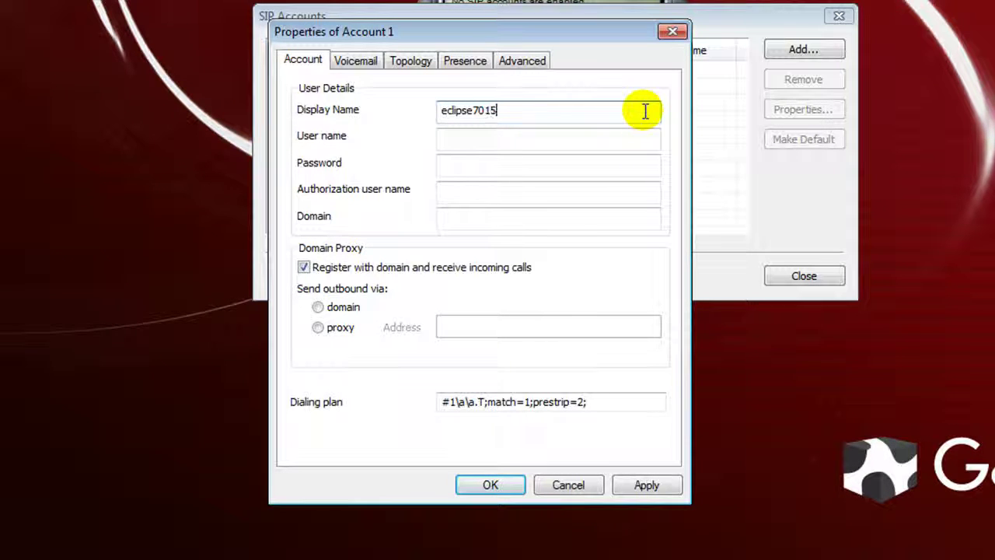
key(Tab)
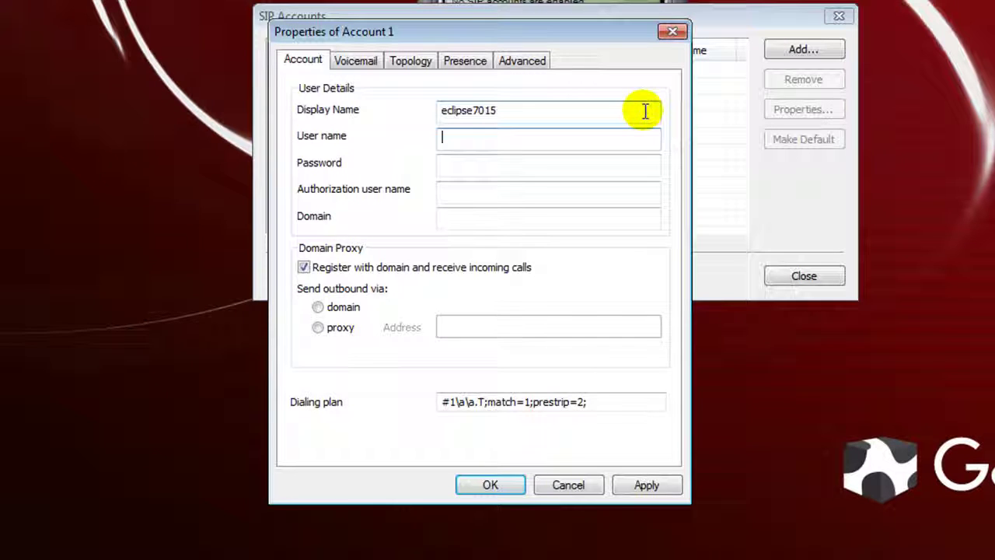
text(eclip)
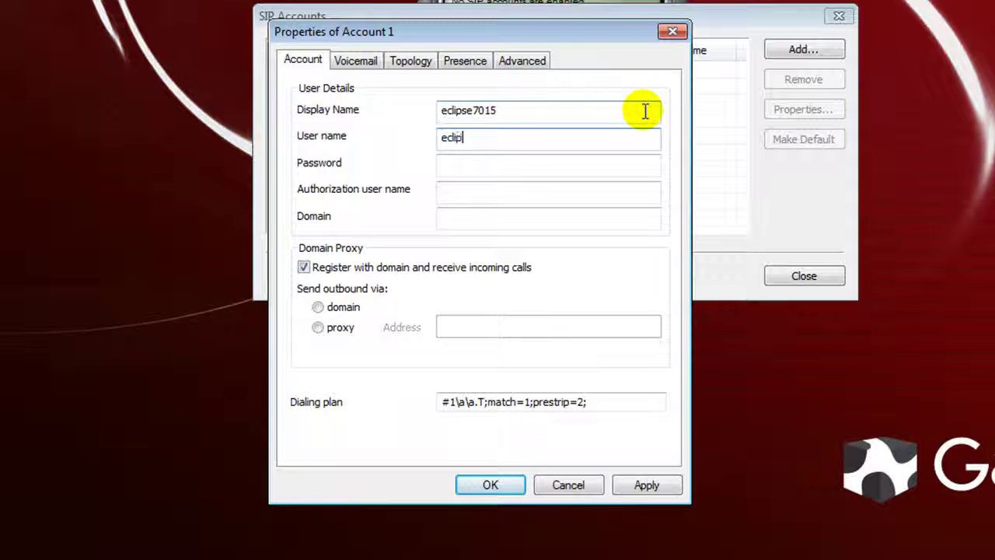
text(se7015)
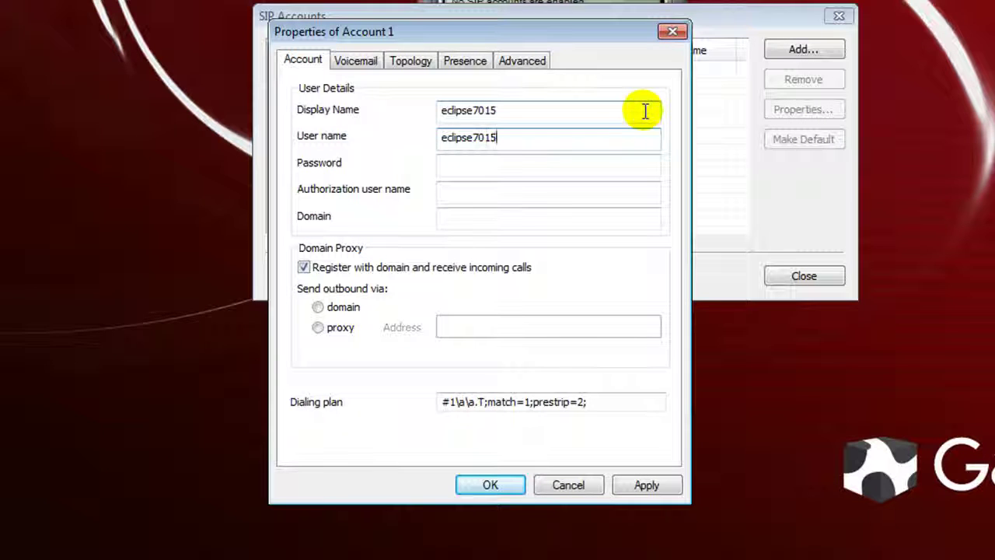
key(Tab)
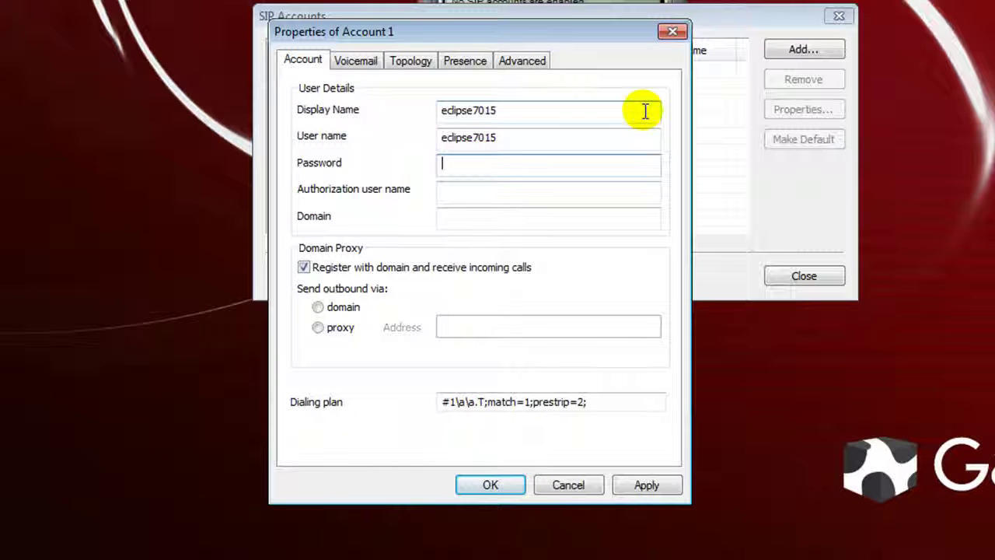
text(12345)
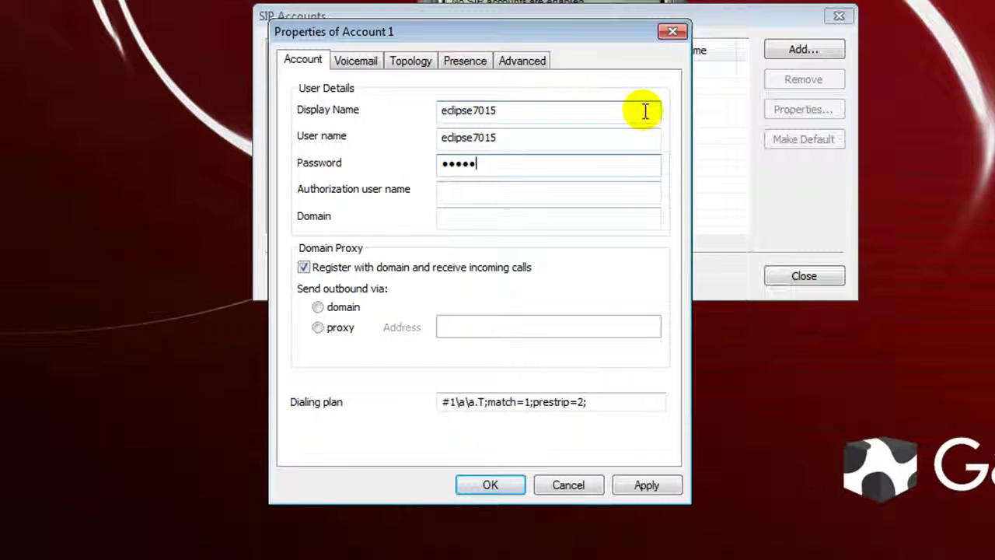
key(Tab)
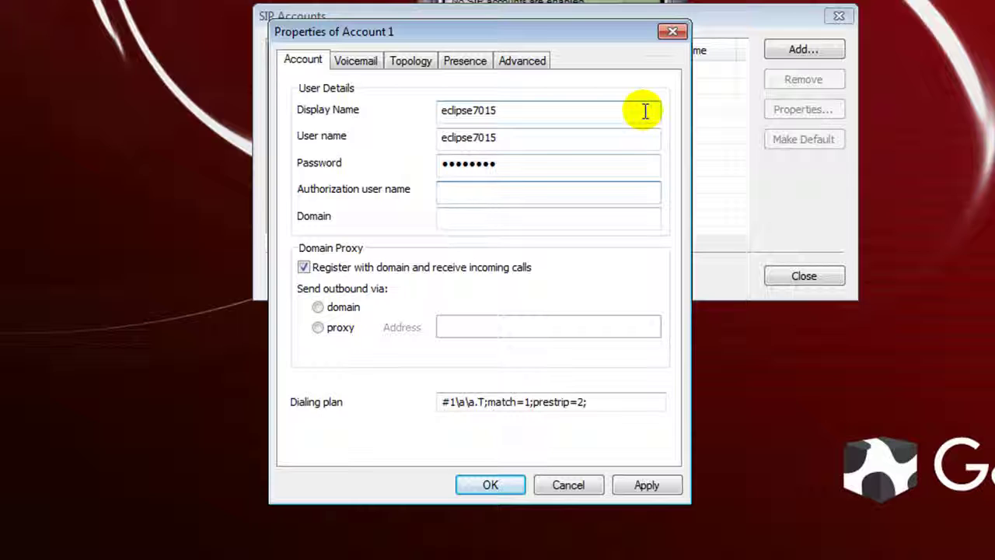
text(eclipse7015)
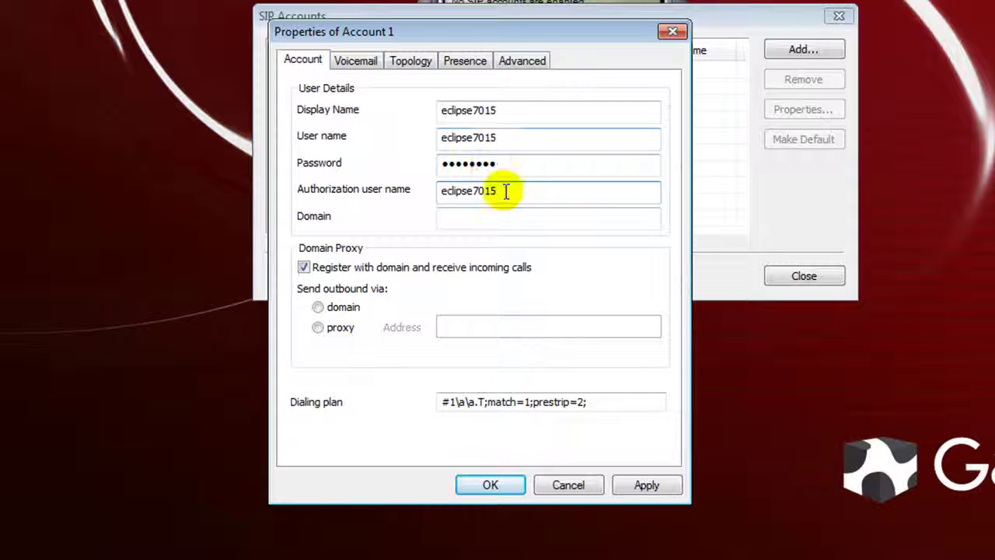
click(518, 218)
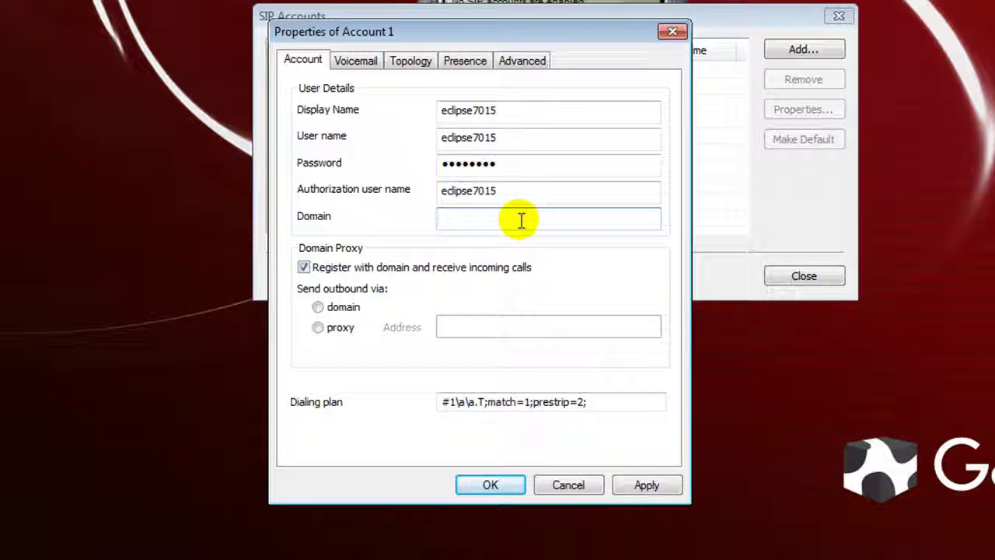
text(66.212.13)
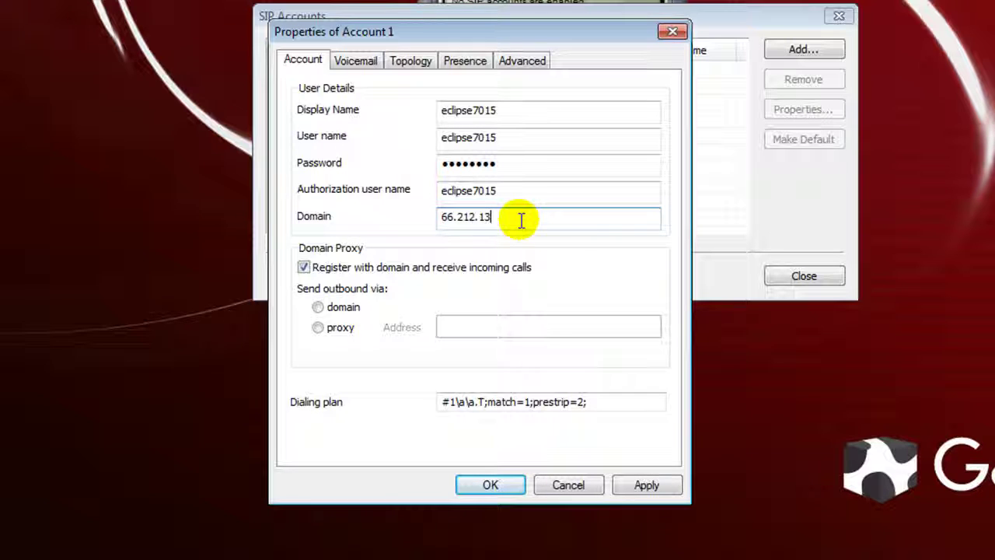
text(4.192)
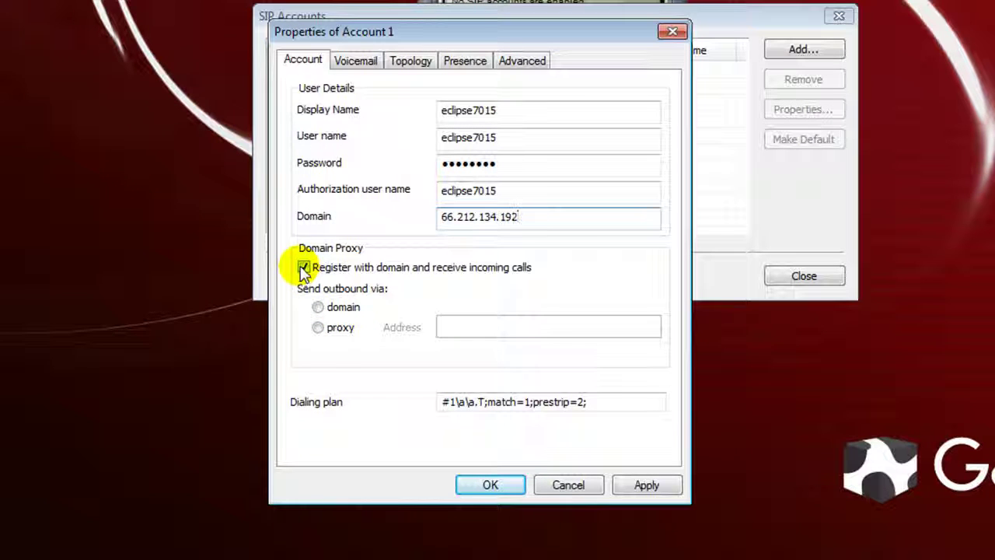
Disable registering with the domain for incoming calls and send outbound calls via the domain.
click(303, 269)
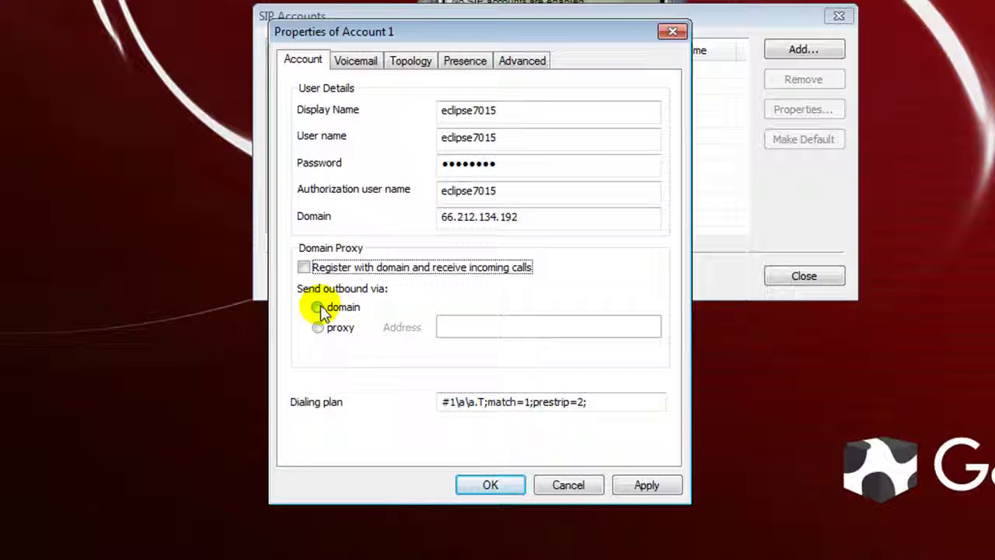
click(319, 309)
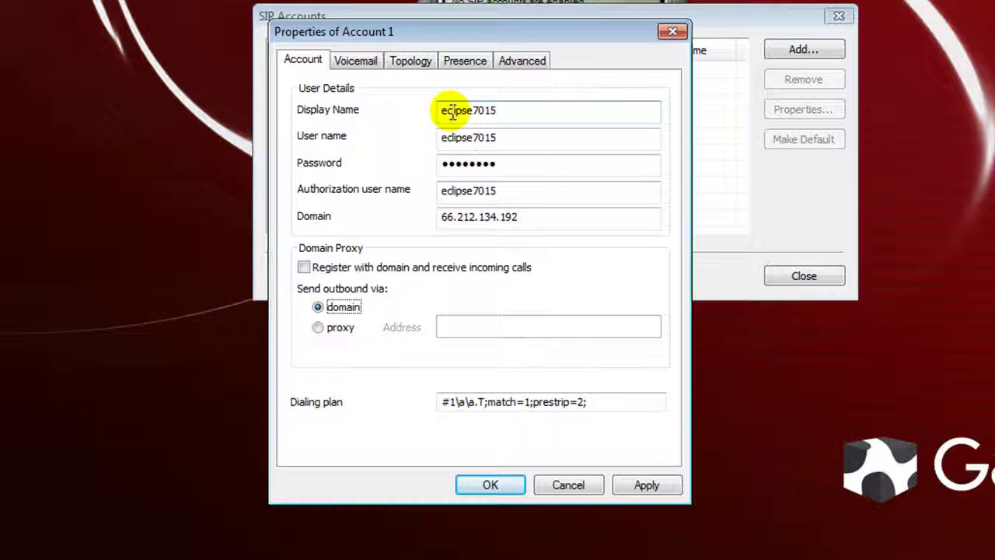
click(454, 171)
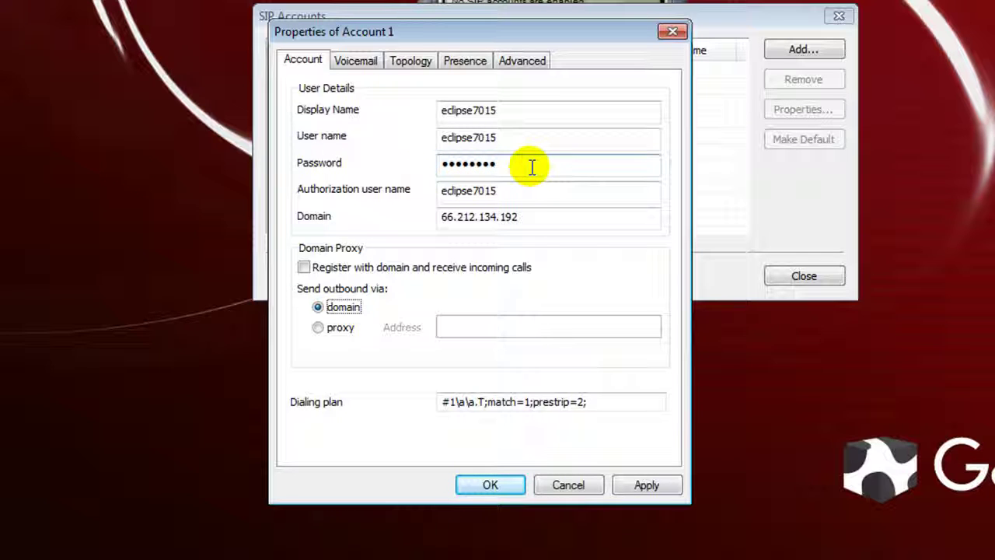
click(560, 216)
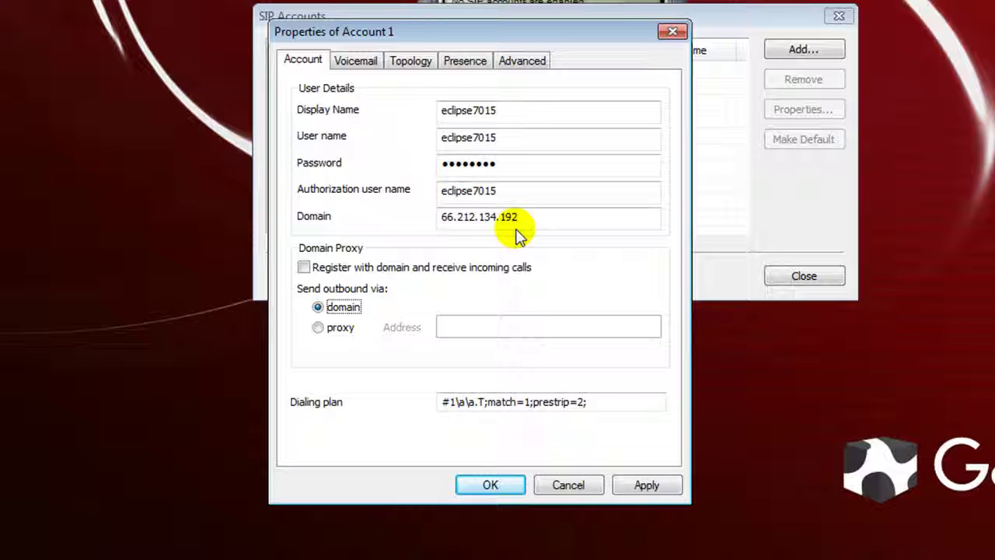
On the Topology tab, use the specified STUN server stun.counterpath.net.
click(416, 64)
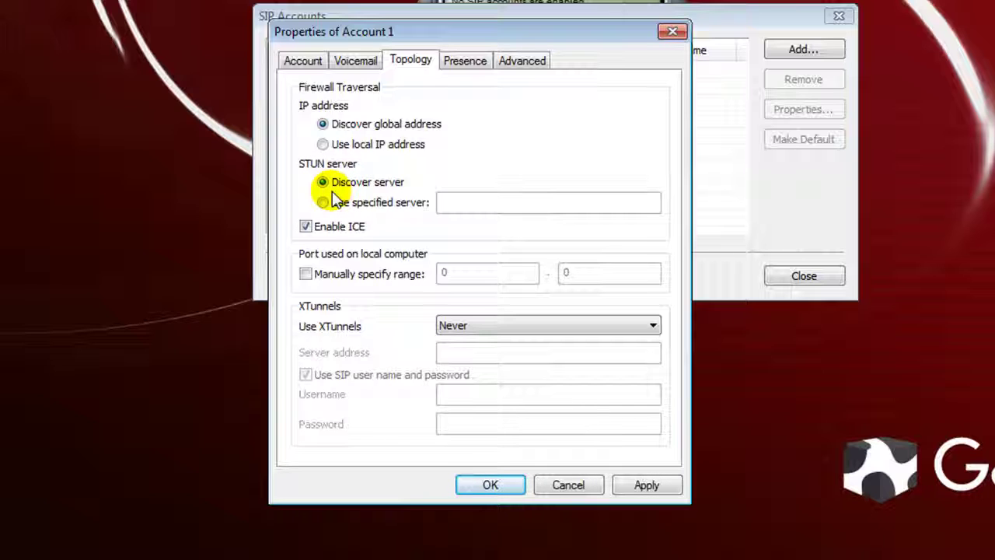
click(323, 203)
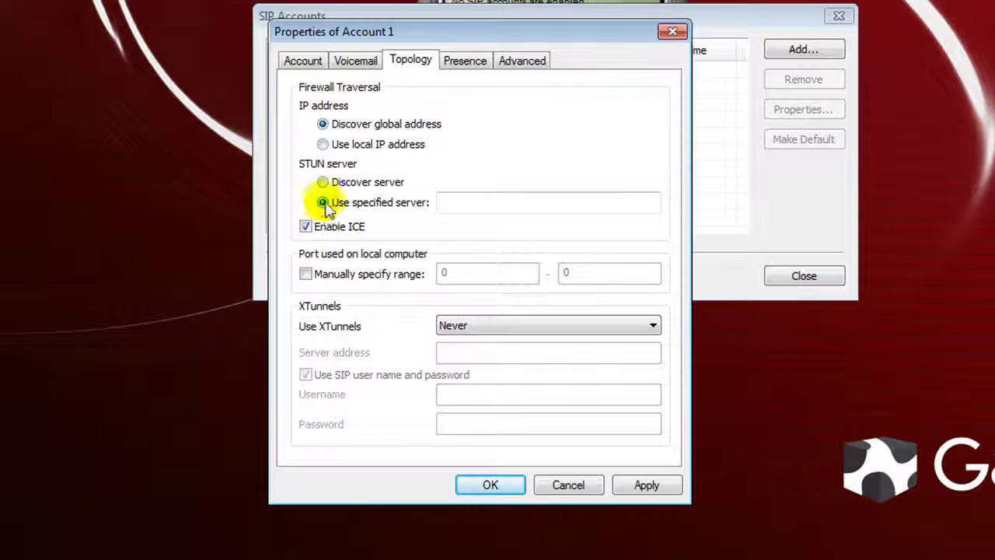
click(456, 205)
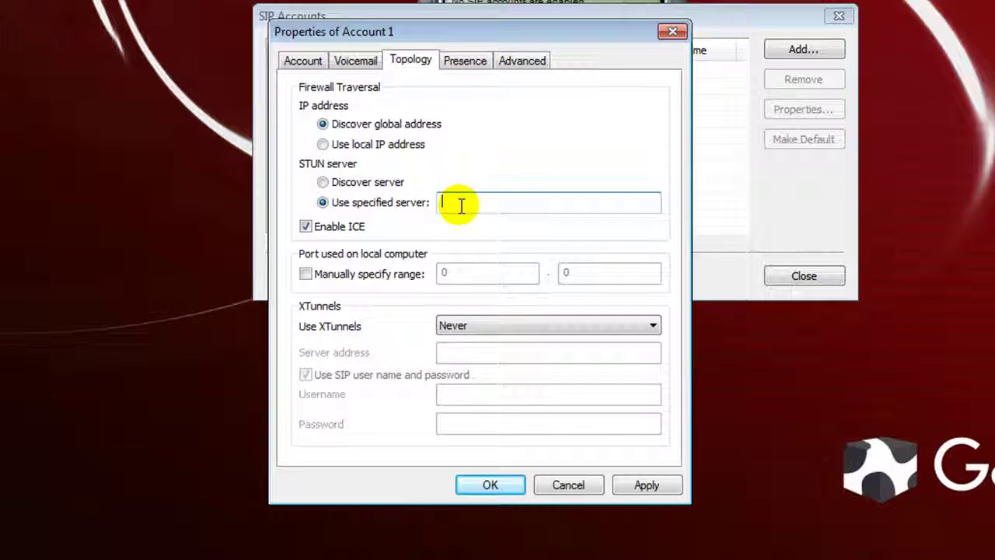
text(stun.counte)
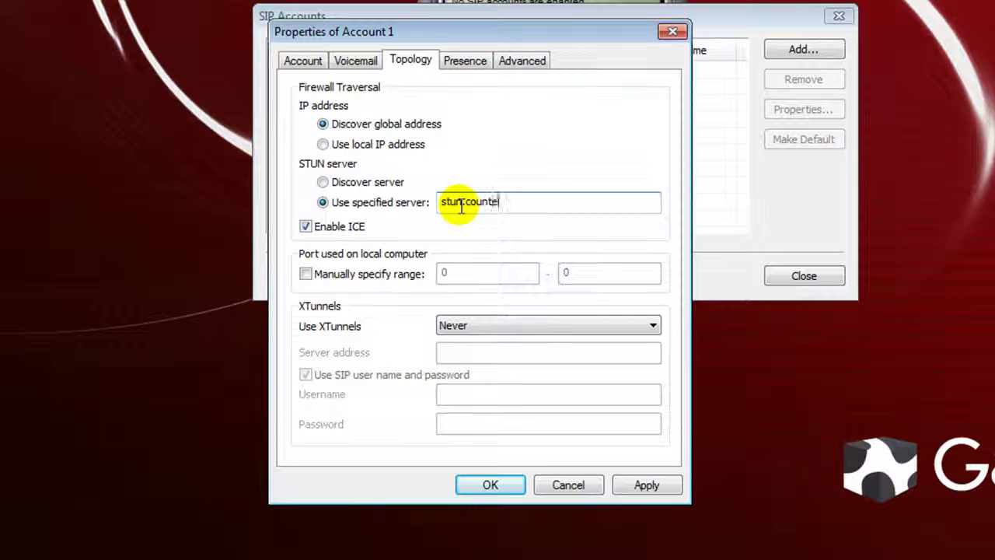
text(rpath.net)
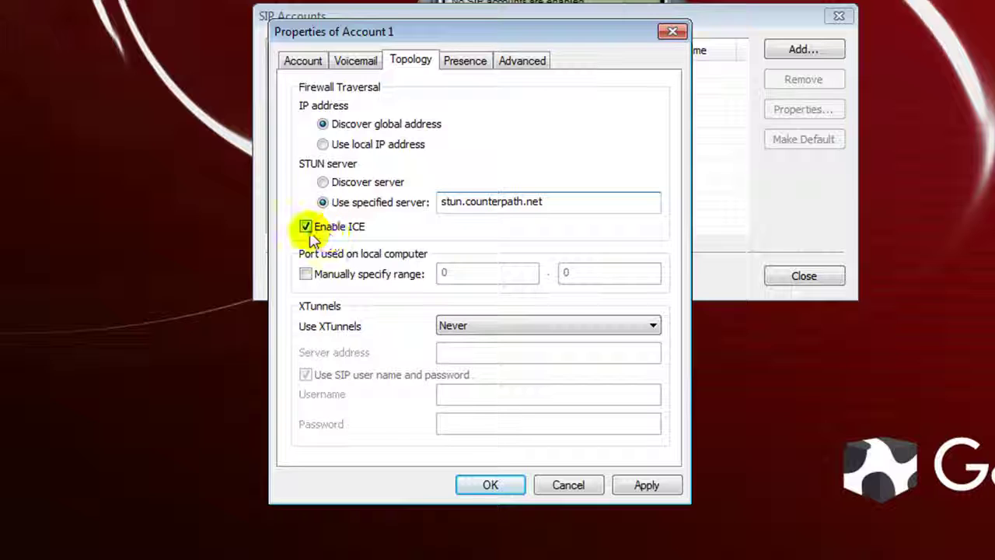
Apply and confirm the account properties, then close the SIP Accounts list.
click(653, 484)
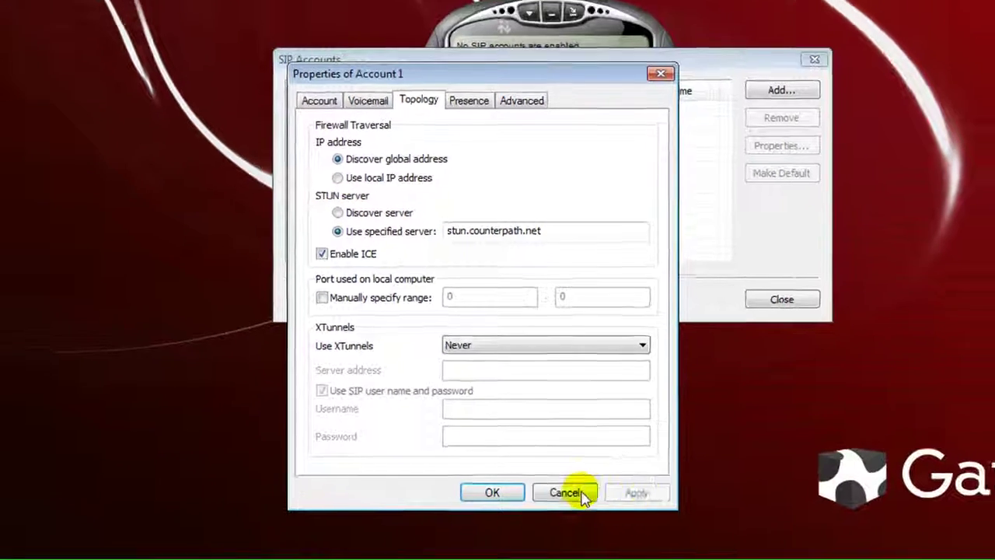
click(489, 484)
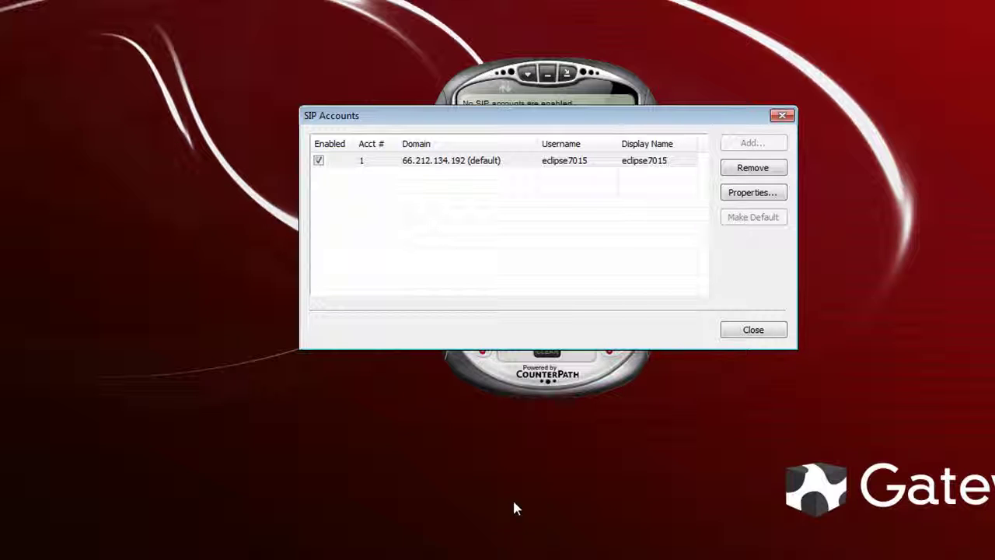
click(754, 331)
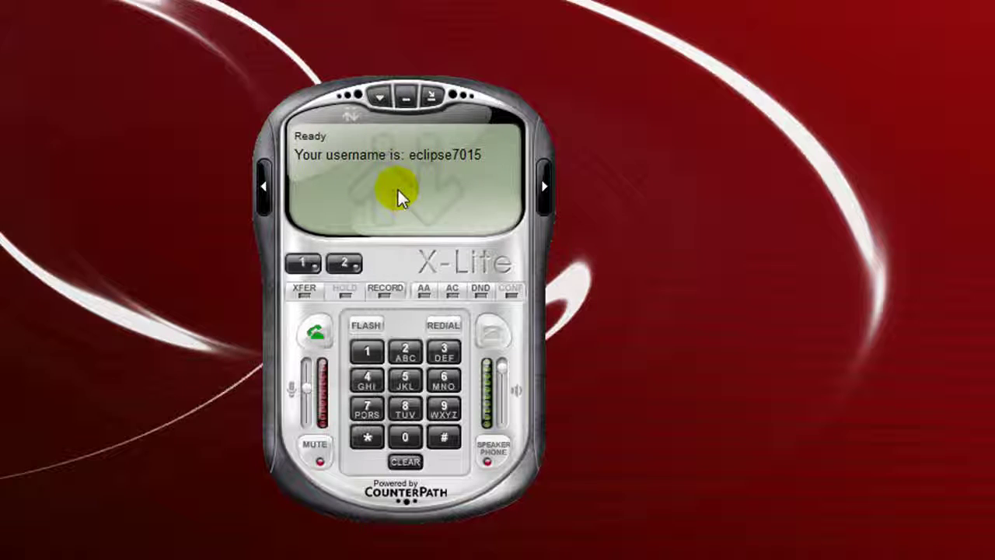
Expand the Calls & Contacts drawer beside the phone and show its Contacts menu.
click(545, 191)
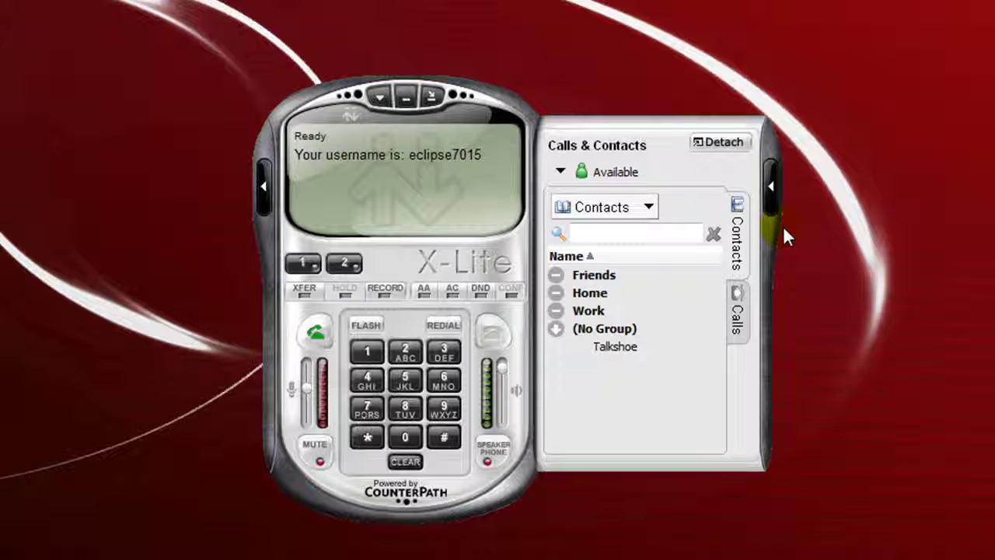
click(650, 207)
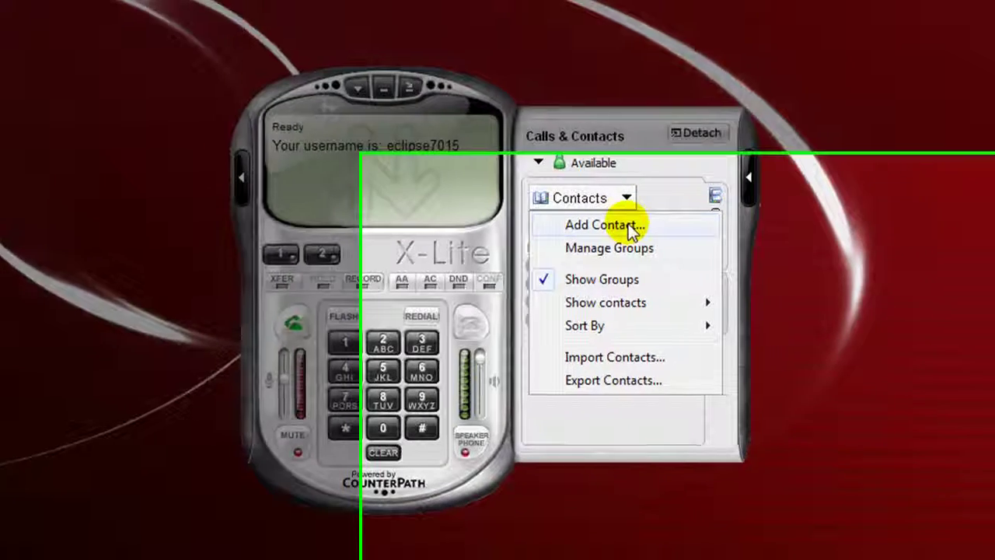
click(652, 234)
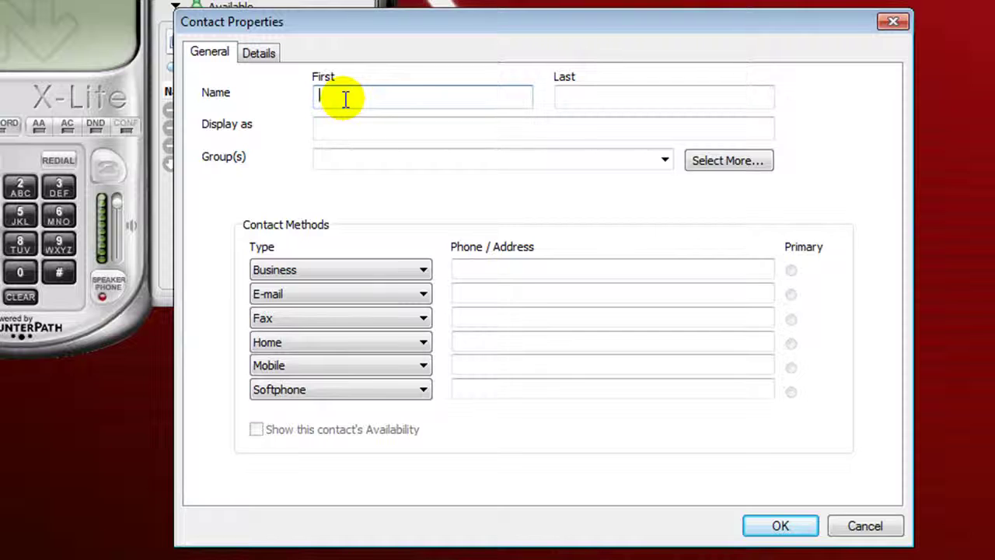
text(Ta)
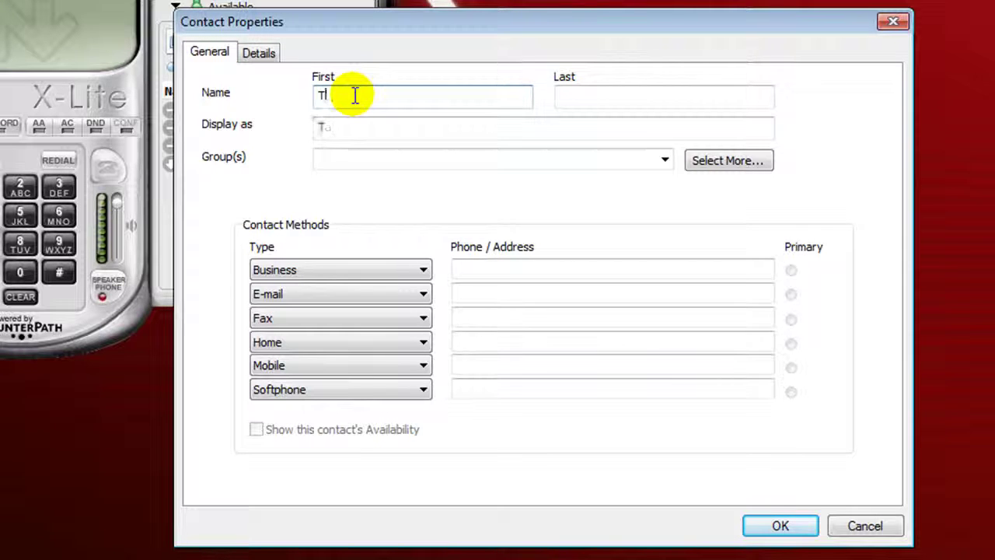
text(lkshoe)
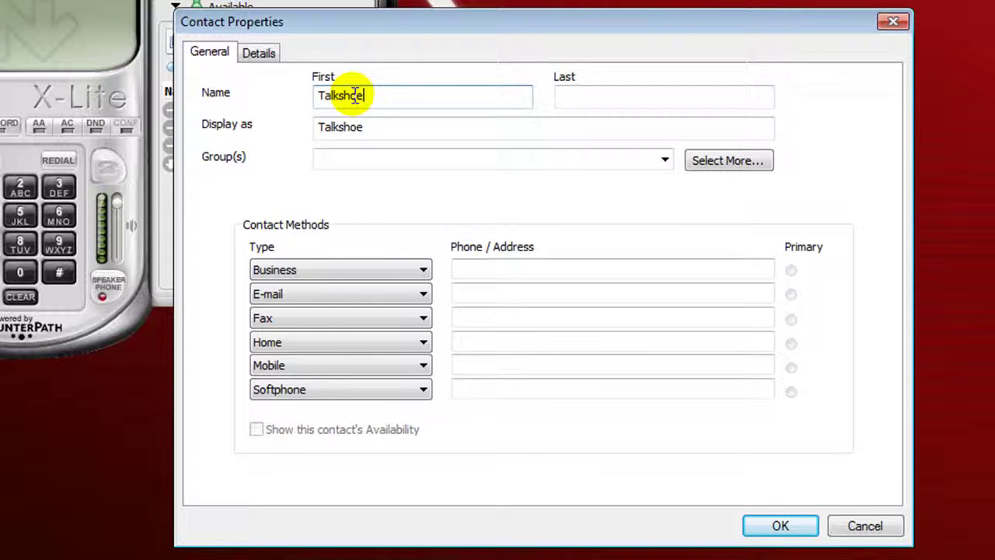
click(370, 128)
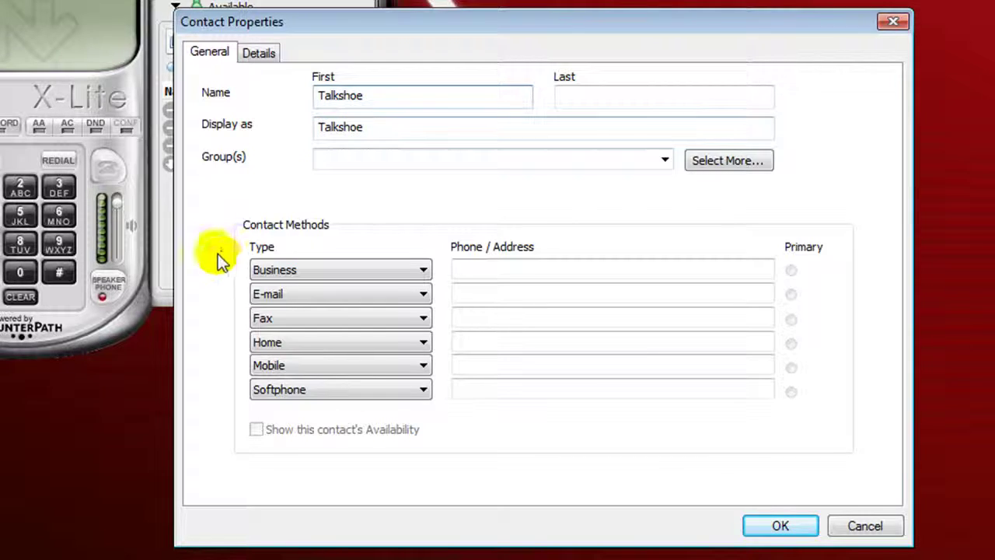
click(424, 270)
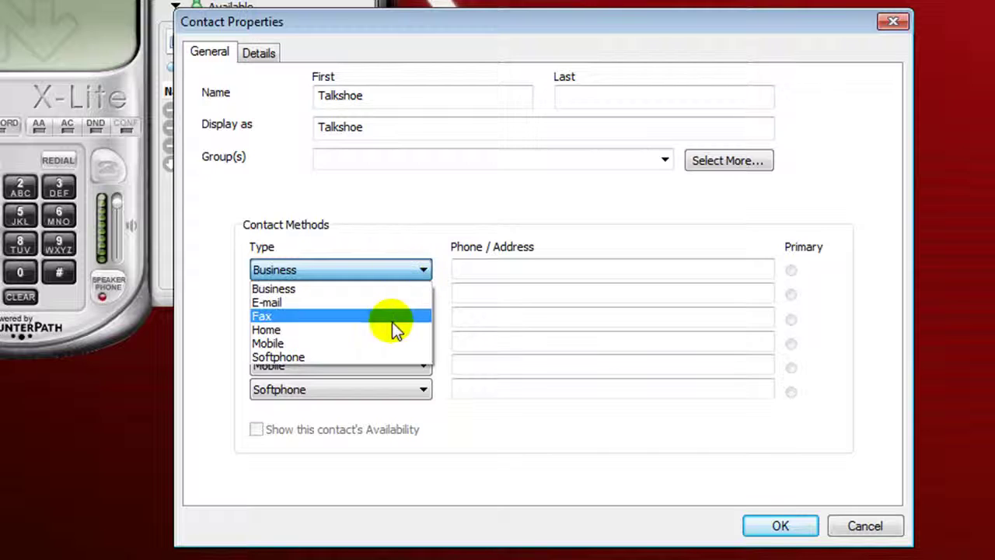
click(388, 355)
click(507, 268)
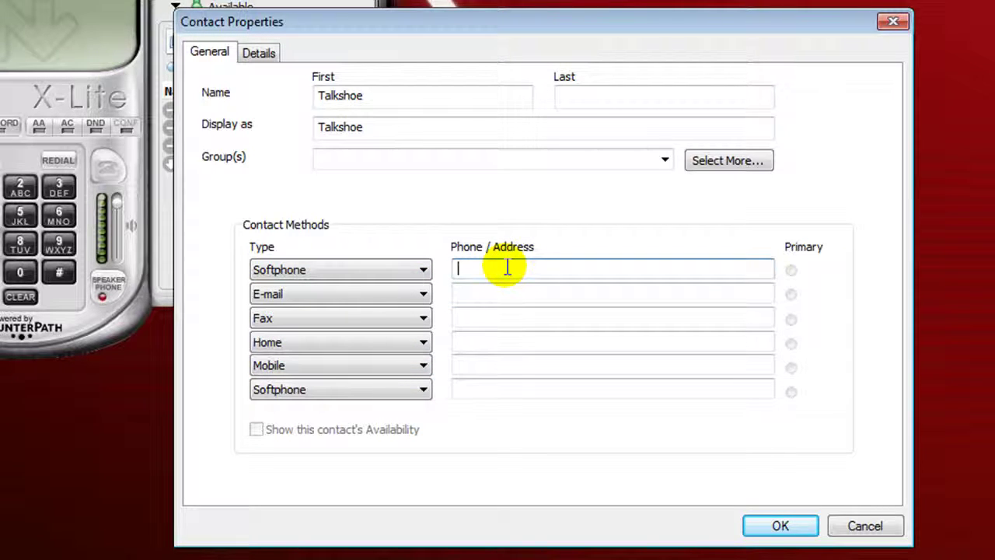
text(123@)
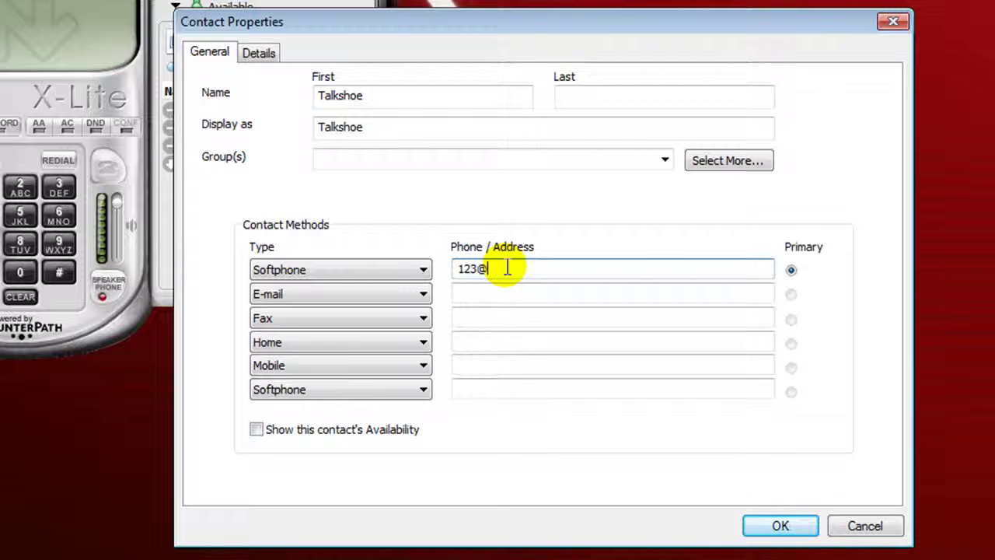
text(66.2)
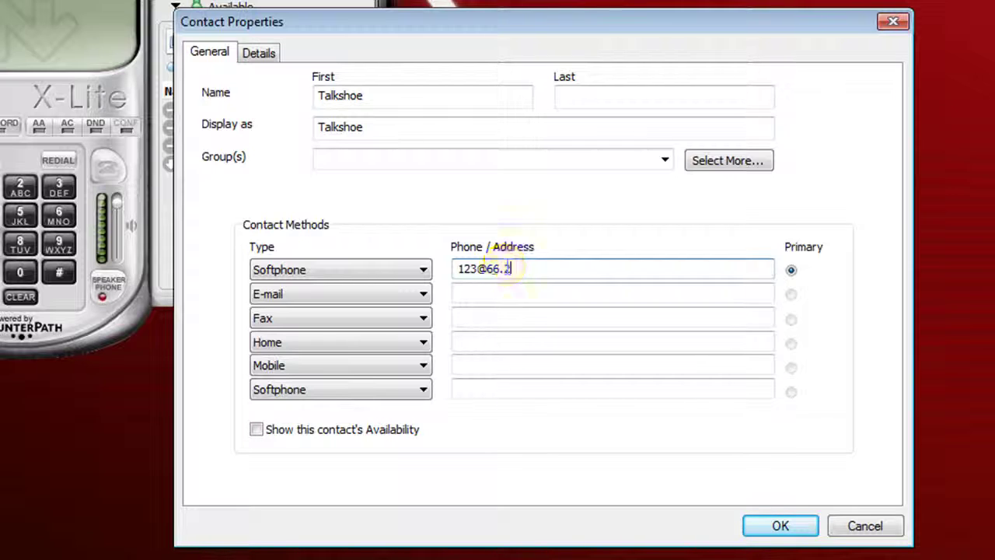
text(12.134.)
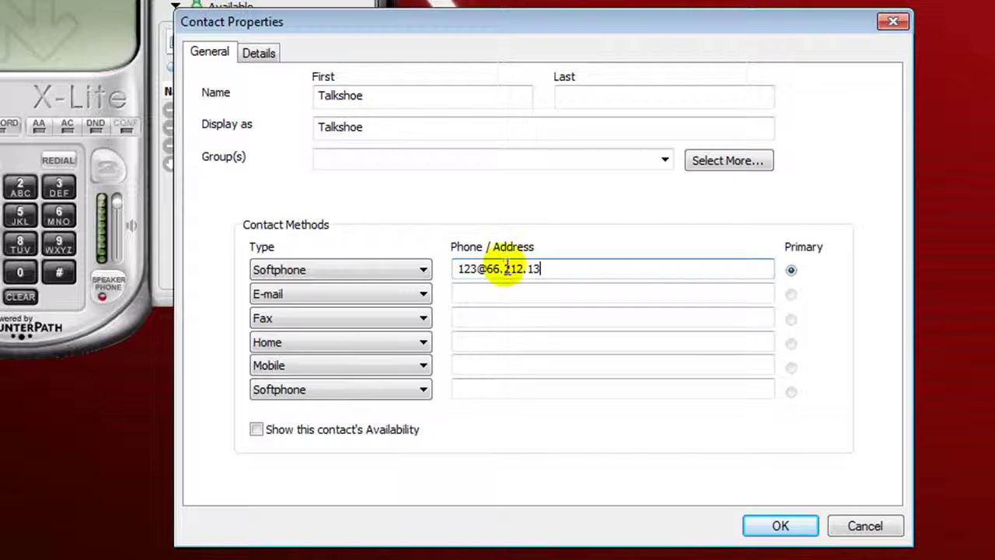
text(192)
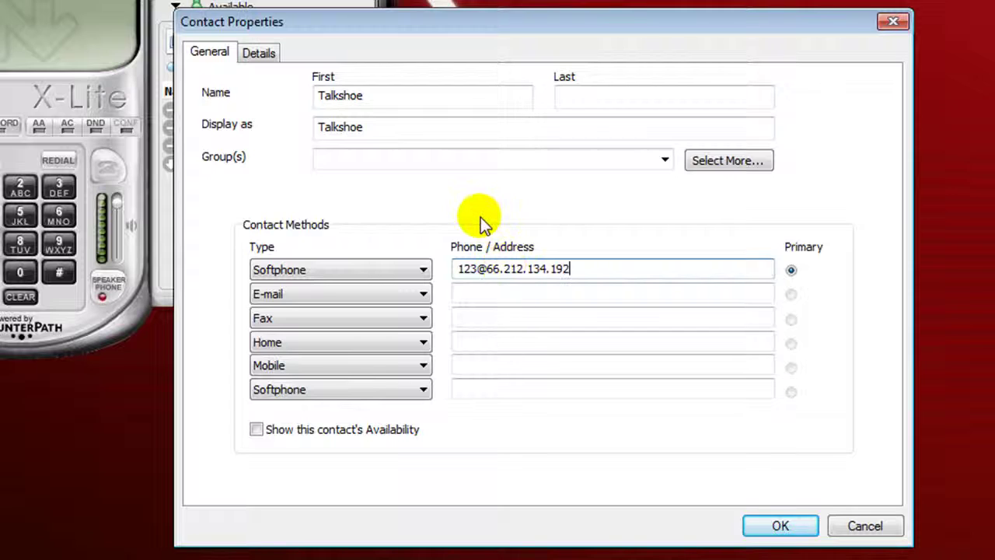
click(864, 527)
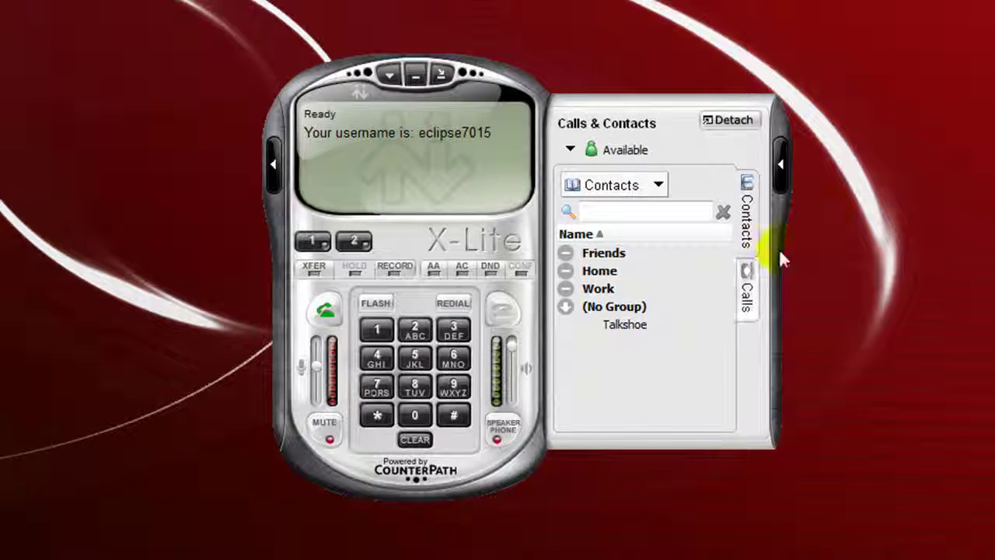
Call the Talkshoe contact and hang up after a few seconds.
double_click(638, 325)
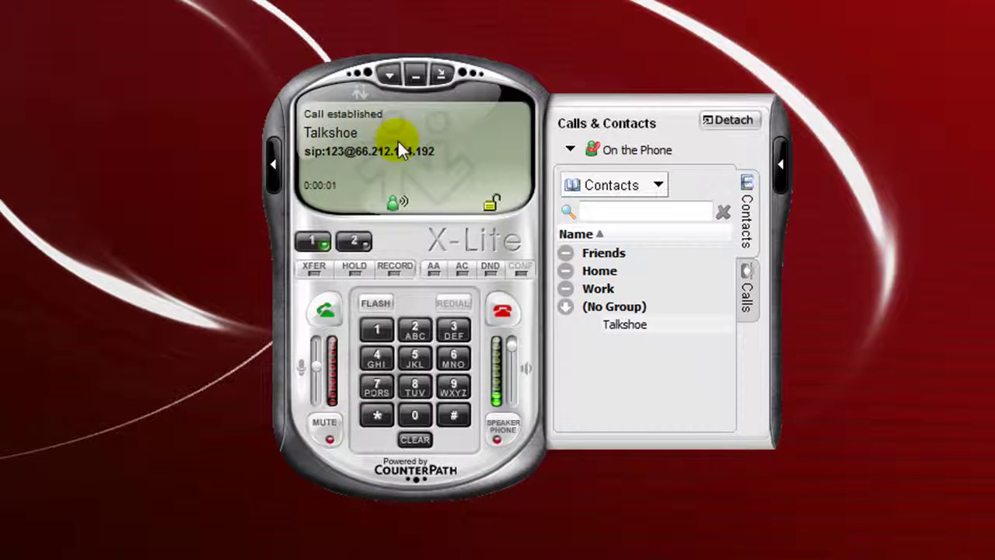
click(502, 313)
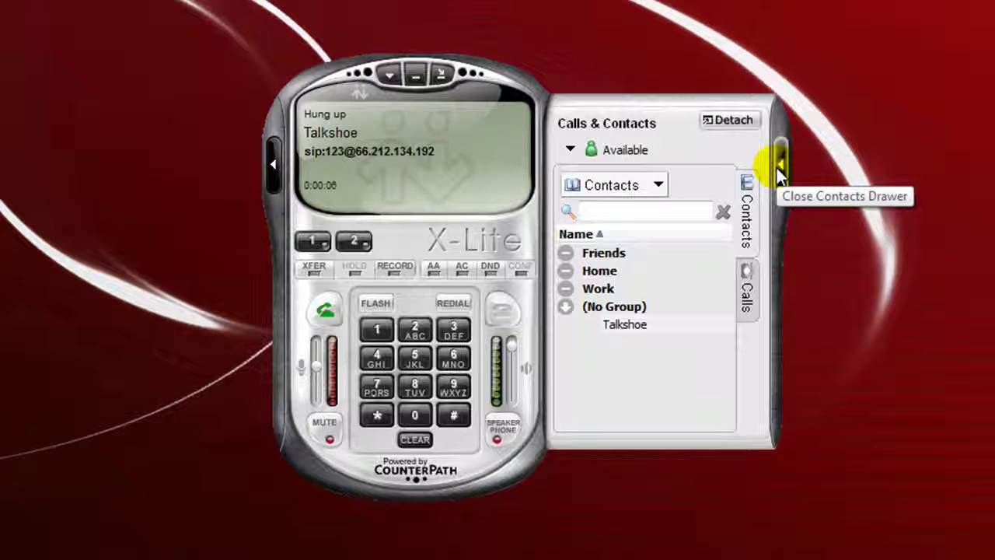
Collapse the Calls & Contacts drawer and bring up X-Lite's main menu.
mouse_move(622, 327)
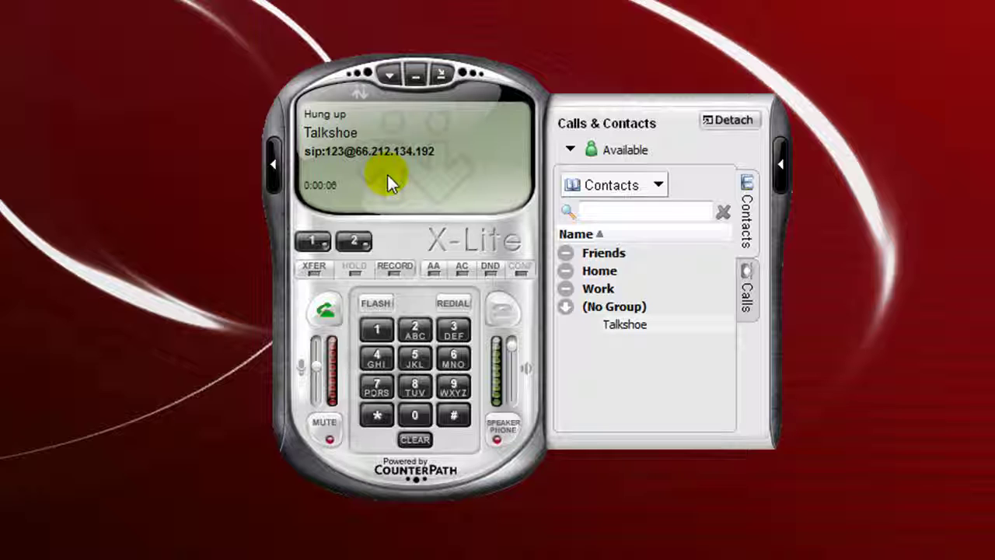
click(781, 165)
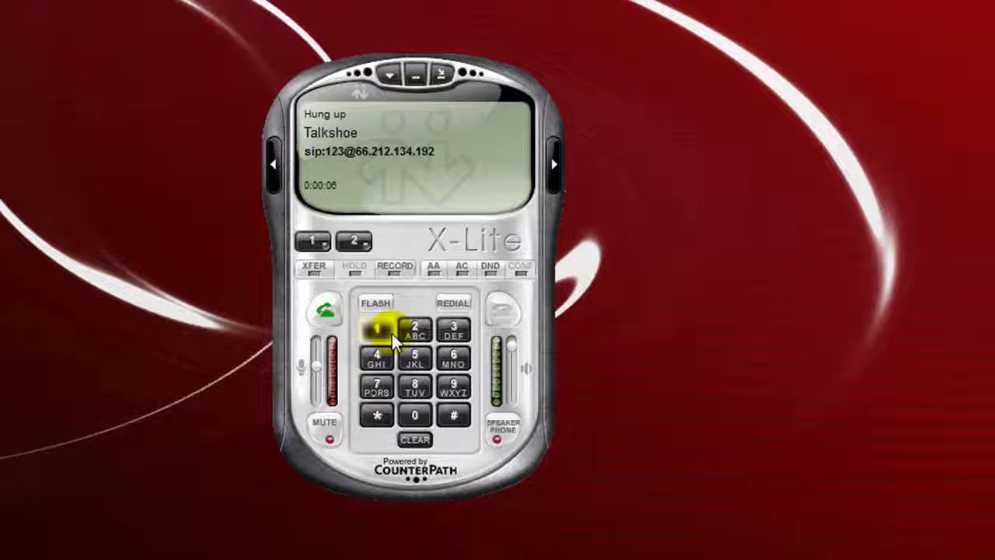
click(387, 70)
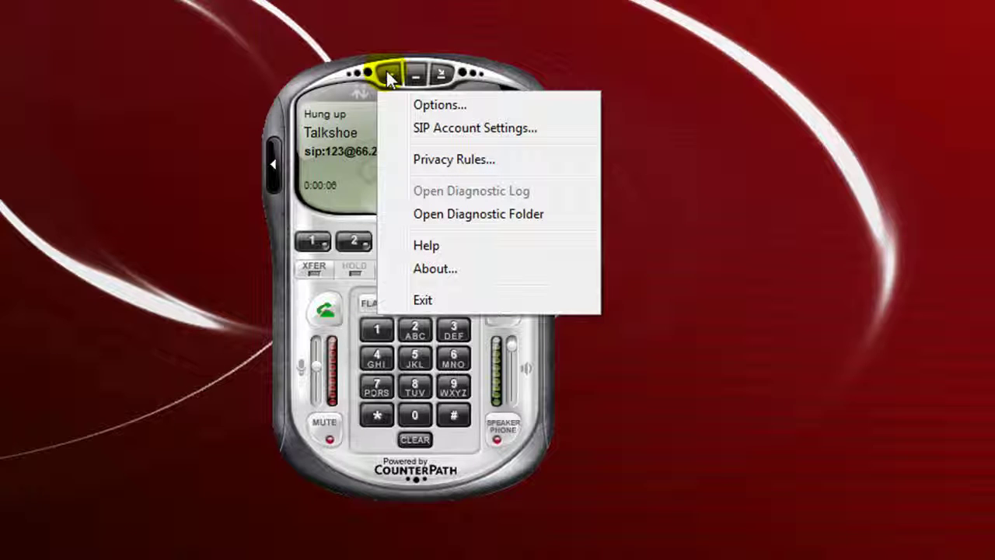
In Options > Devices, use the Logitech G35 Headset, disable both AGC boxes, keep no camera, apply.
click(452, 114)
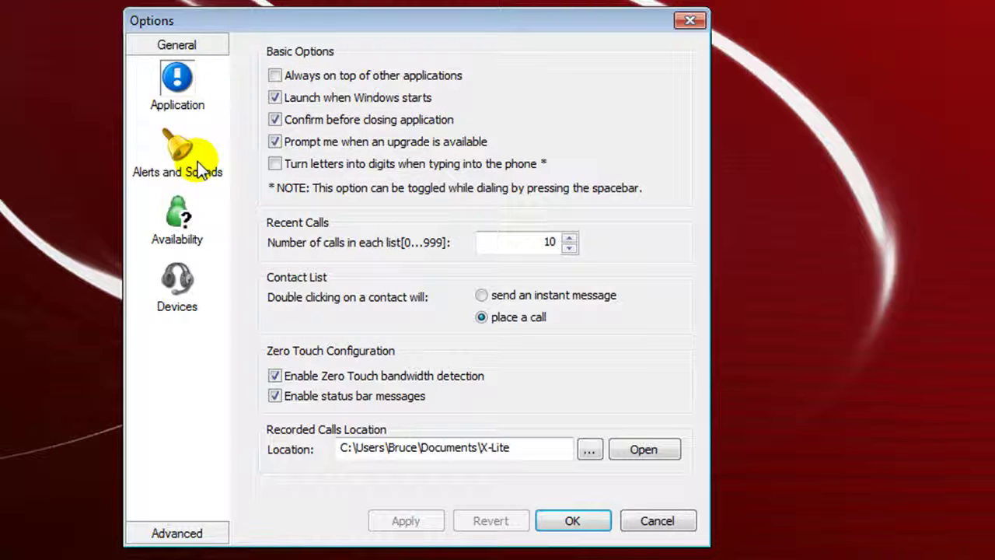
click(175, 280)
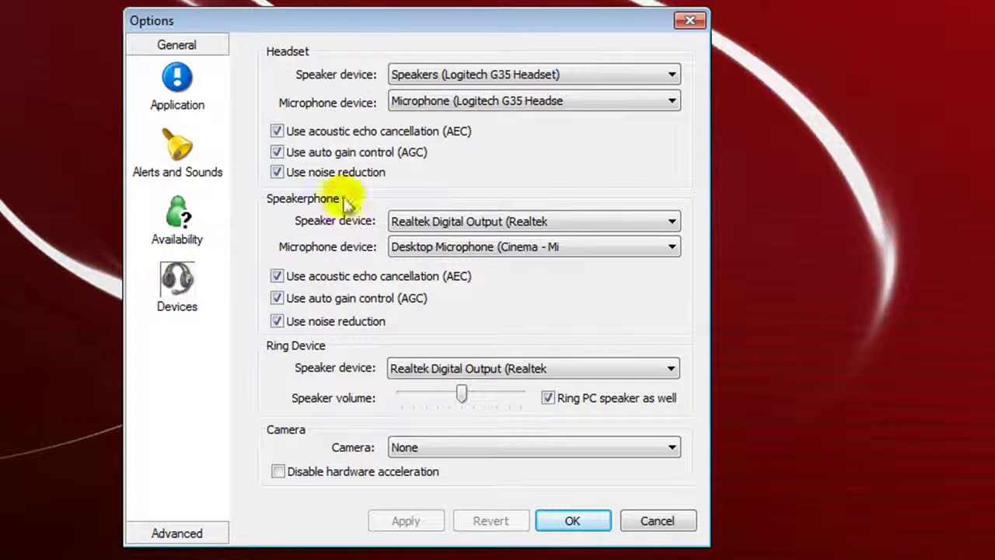
click(673, 73)
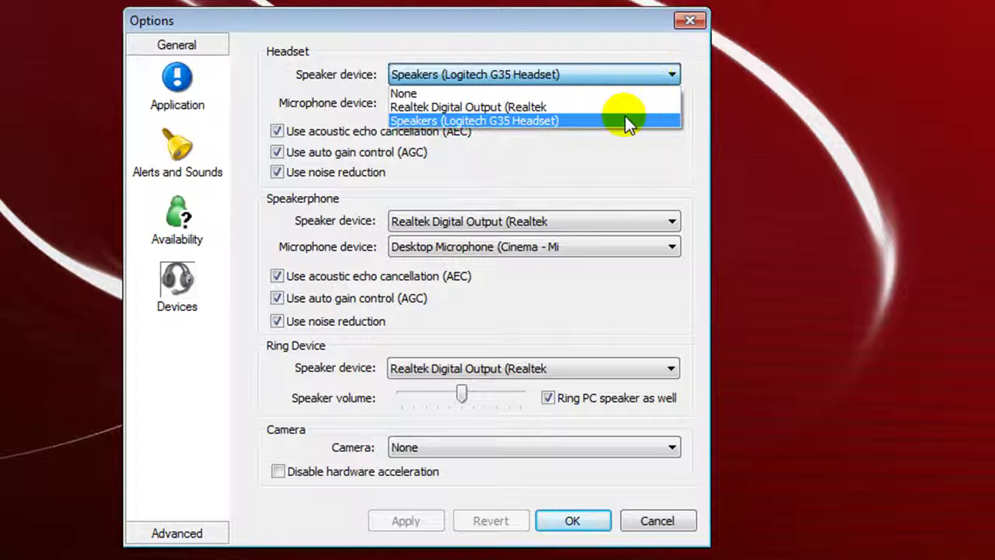
click(539, 120)
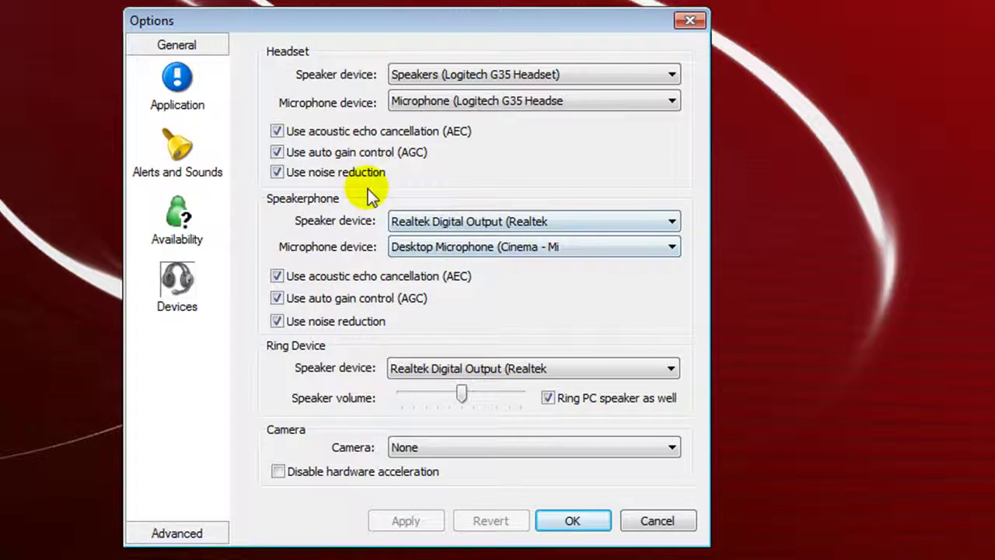
click(277, 153)
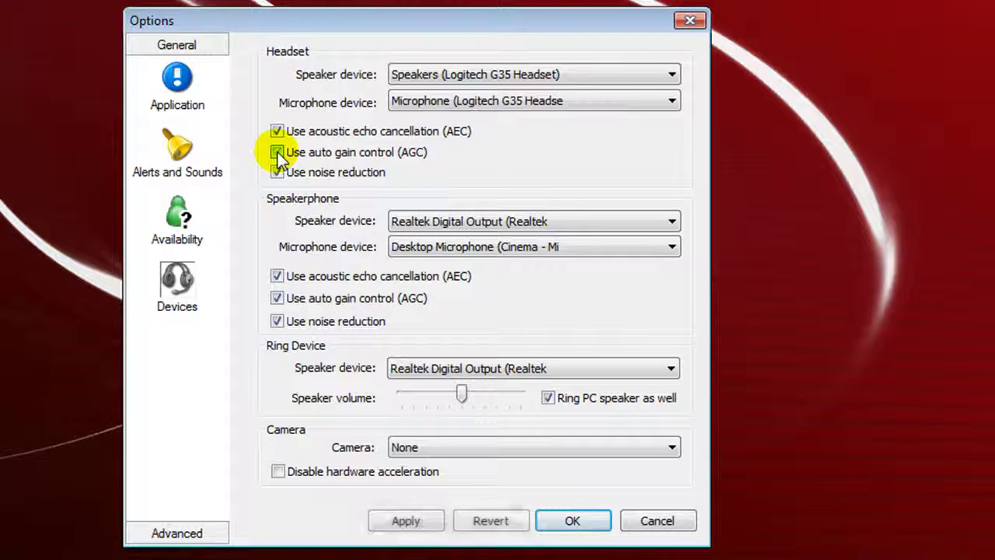
click(278, 299)
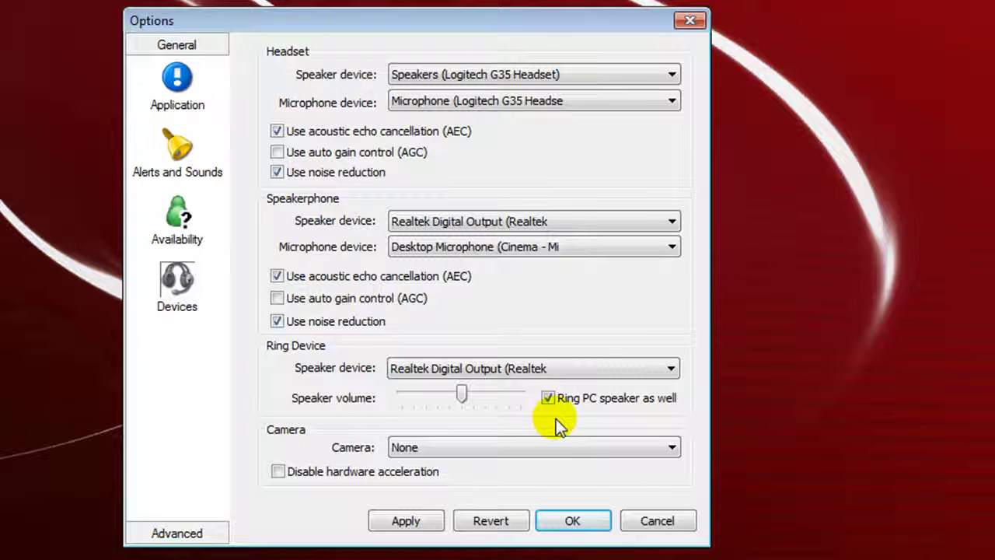
click(674, 448)
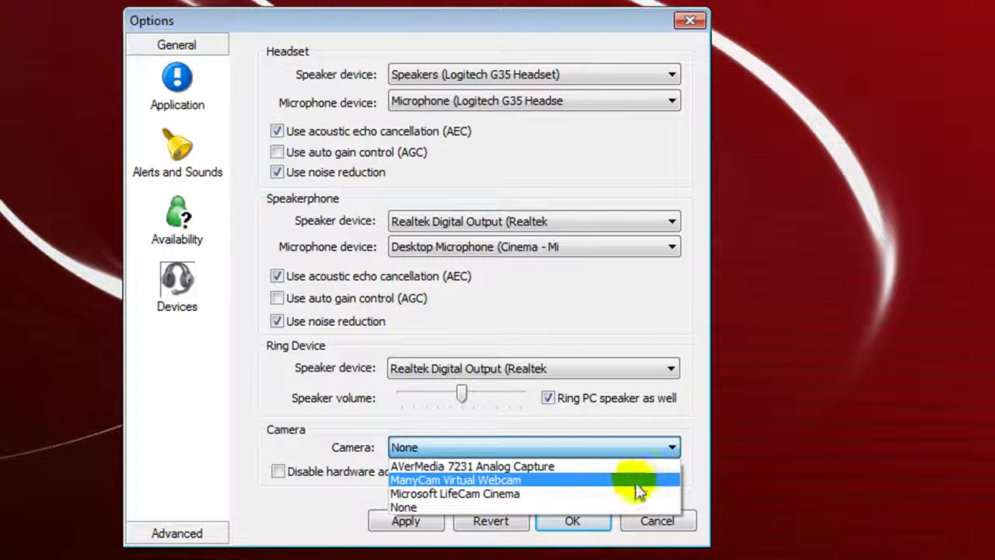
click(554, 505)
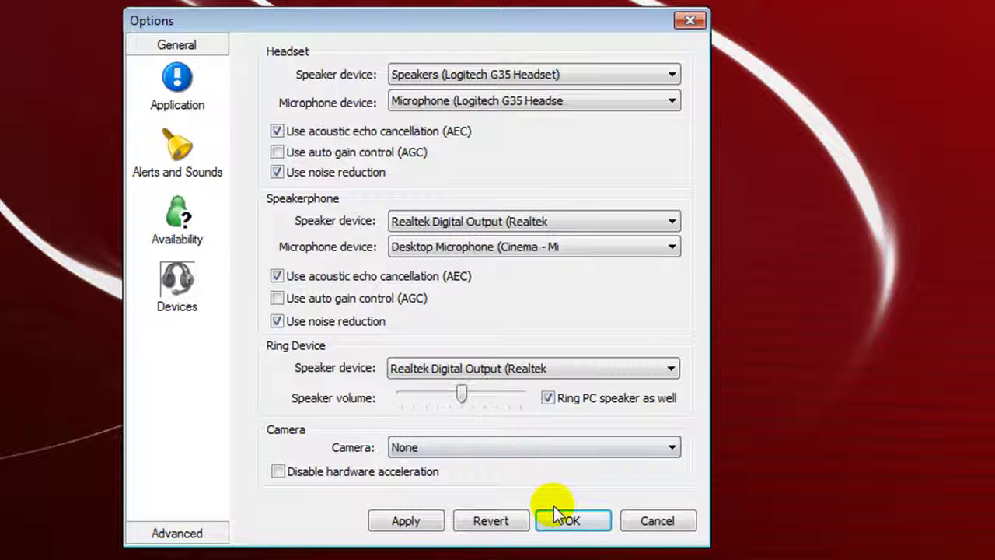
click(418, 520)
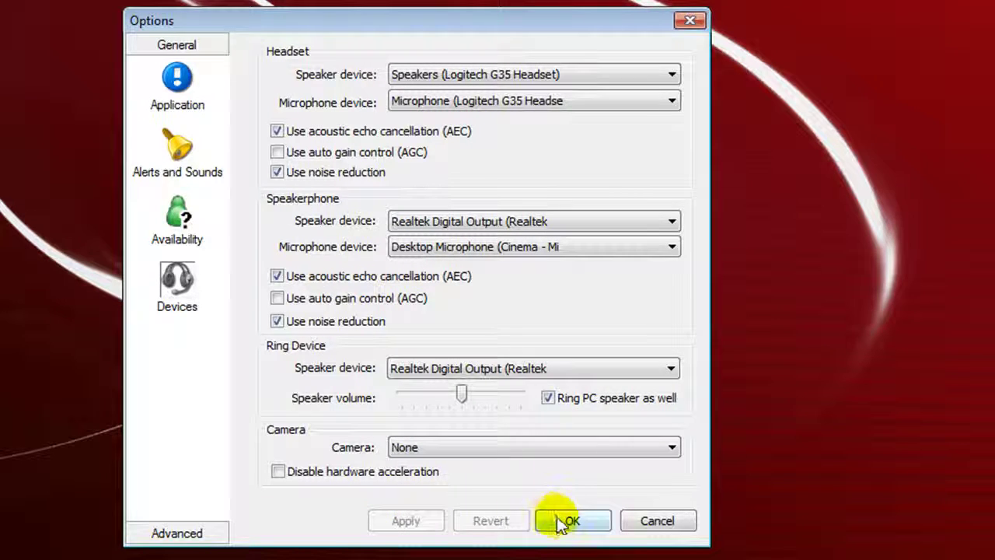